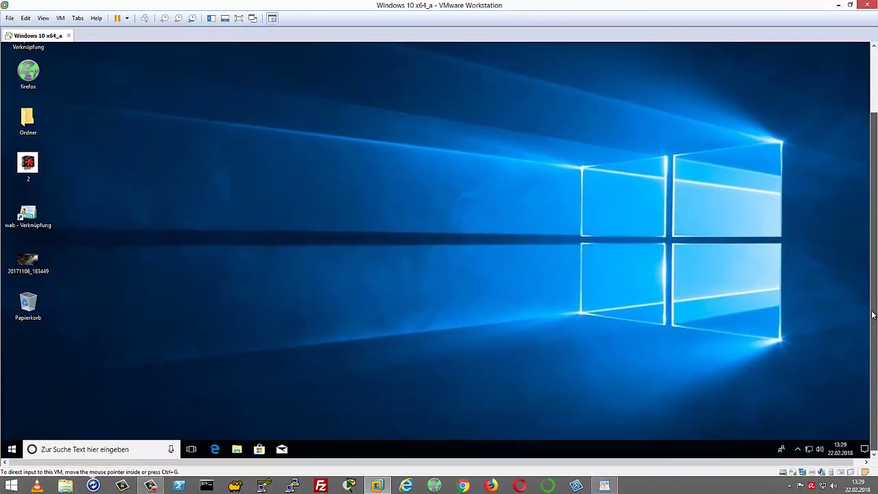
# Step: Try to move the iexplore, 2 and Ordner icons into open desktop space, and place wab - Verknüpfung below 20171106_183449
pyautogui.moveTo(874, 315); pyautogui.dragTo(874, 254)
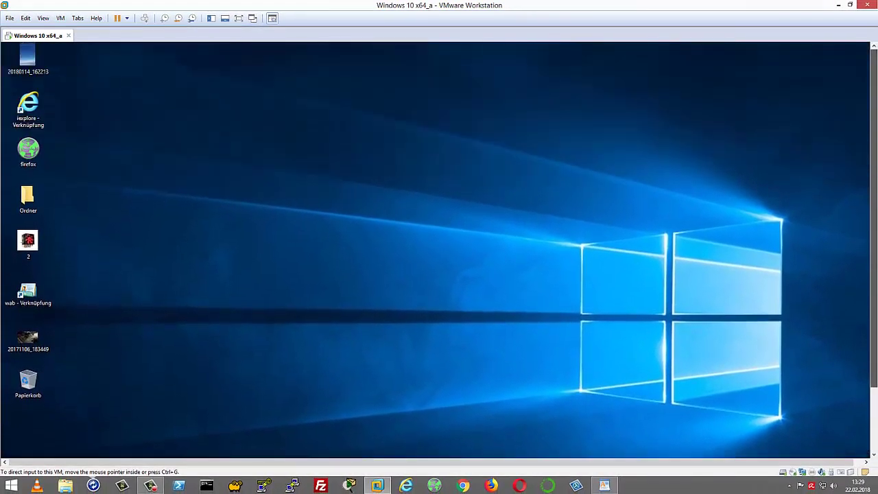
pyautogui.moveTo(161, 366); pyautogui.dragTo(59, 74)
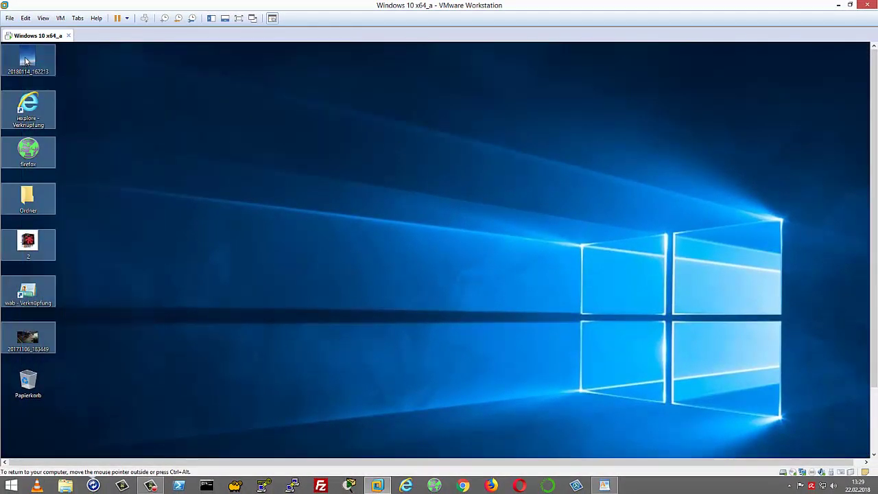
pyautogui.click(90, 76)
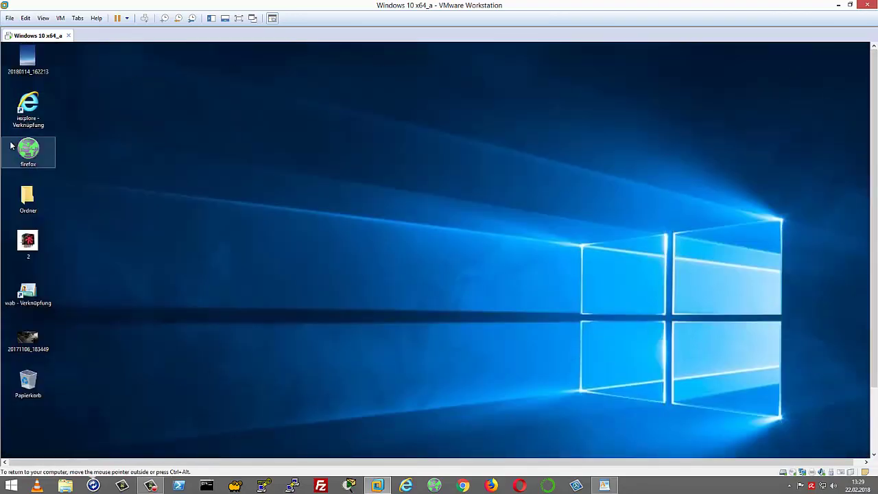
pyautogui.moveTo(28, 106); pyautogui.dragTo(140, 144)
pyautogui.moveTo(27, 108)
pyautogui.mouseDown()
pyautogui.moveTo(268, 113)
pyautogui.moveTo(31, 110)
pyautogui.mouseUp()
pyautogui.moveTo(32, 275); pyautogui.dragTo(616, 279)
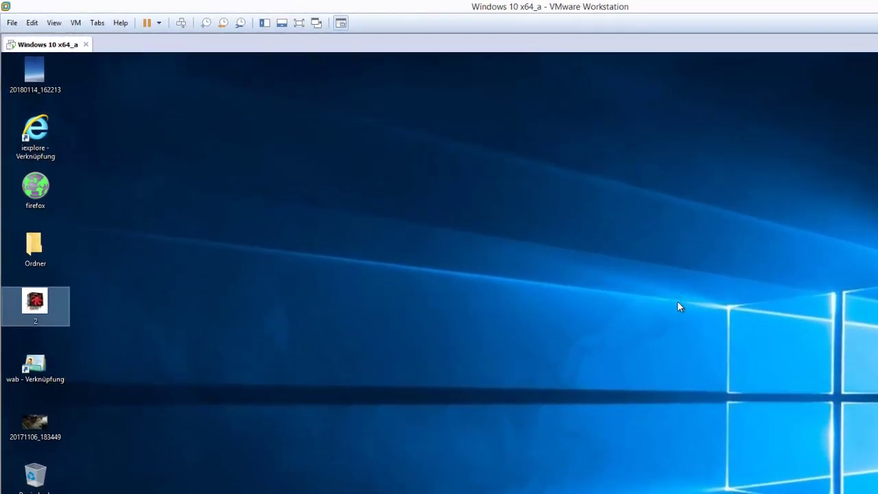
pyautogui.moveTo(30, 255); pyautogui.dragTo(132, 296)
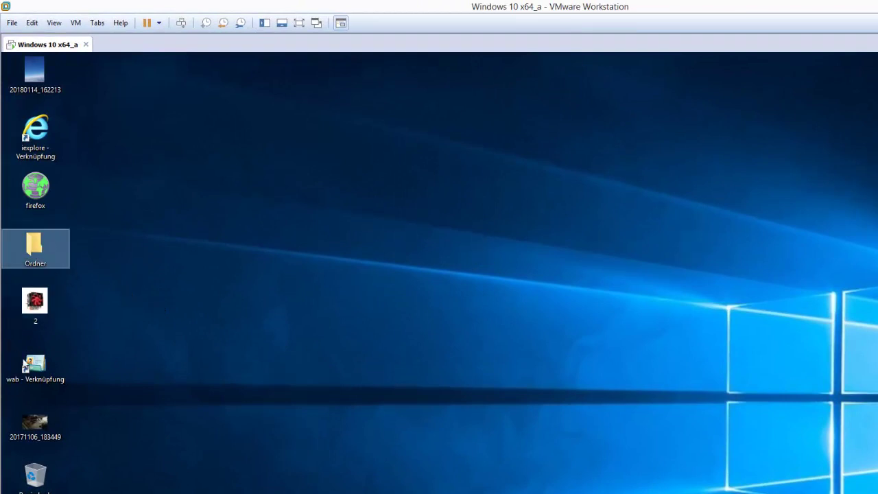
pyautogui.moveTo(25, 364); pyautogui.dragTo(31, 381)
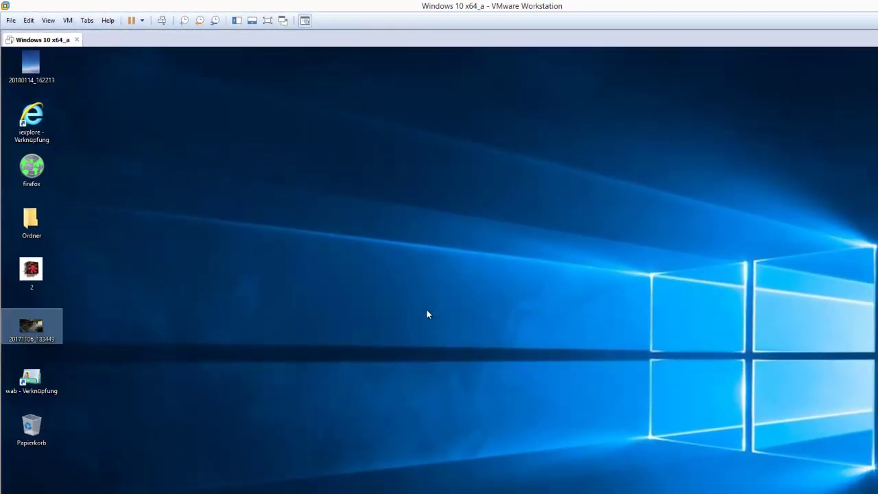
pyautogui.click(28, 426)
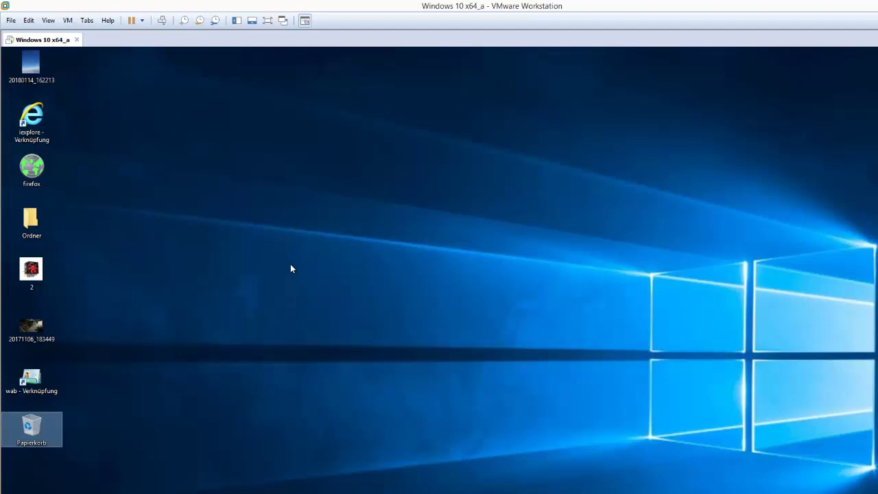
pyautogui.click(355, 172)
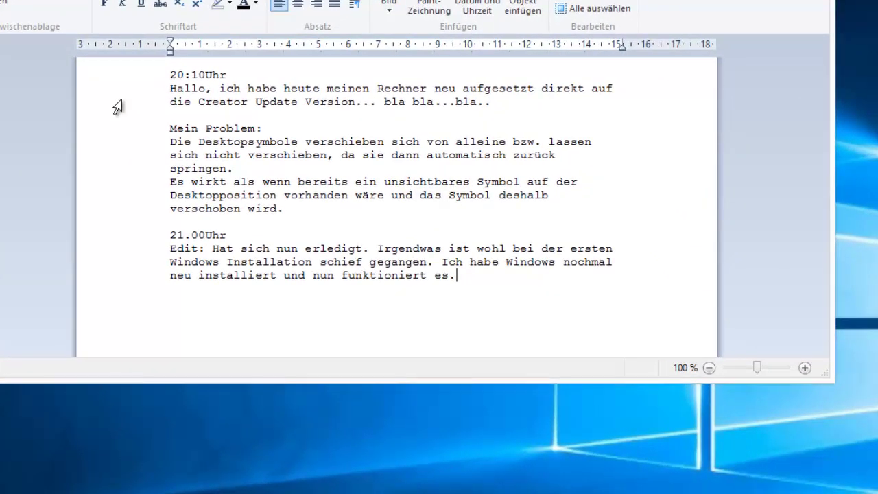
# Step: Read the 20:10Uhr entry in the WordPad document dessym.txt, focusing on the reinstalled computer and the described desktop icon problem
pyautogui.moveTo(170, 88); pyautogui.dragTo(302, 102)
pyautogui.click(330, 112)
pyautogui.moveTo(227, 88); pyautogui.dragTo(545, 92)
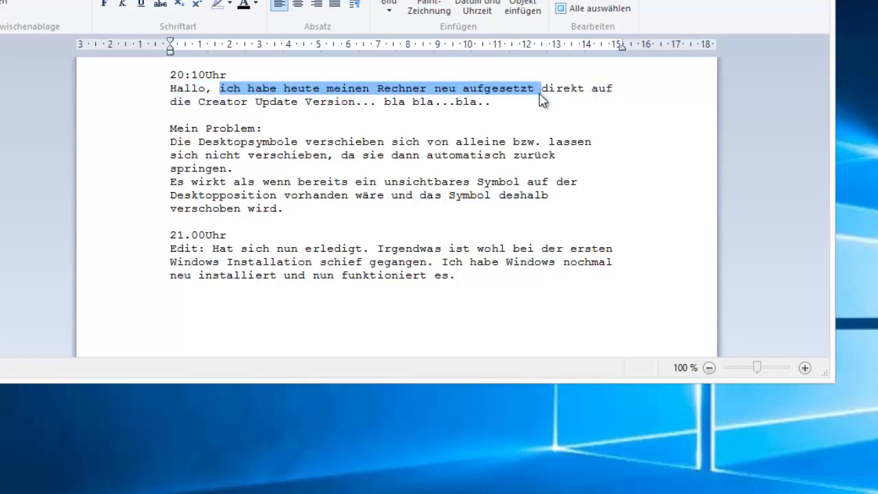
pyautogui.click(540, 92)
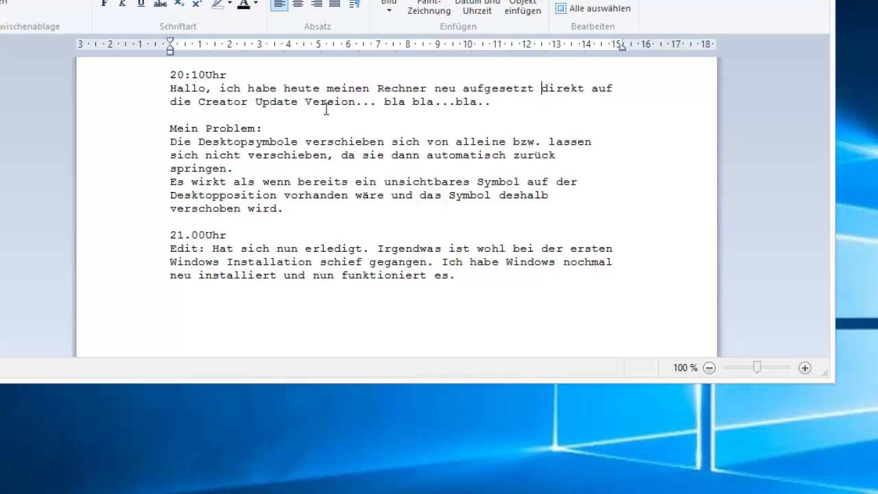
pyautogui.moveTo(171, 102); pyautogui.dragTo(349, 110)
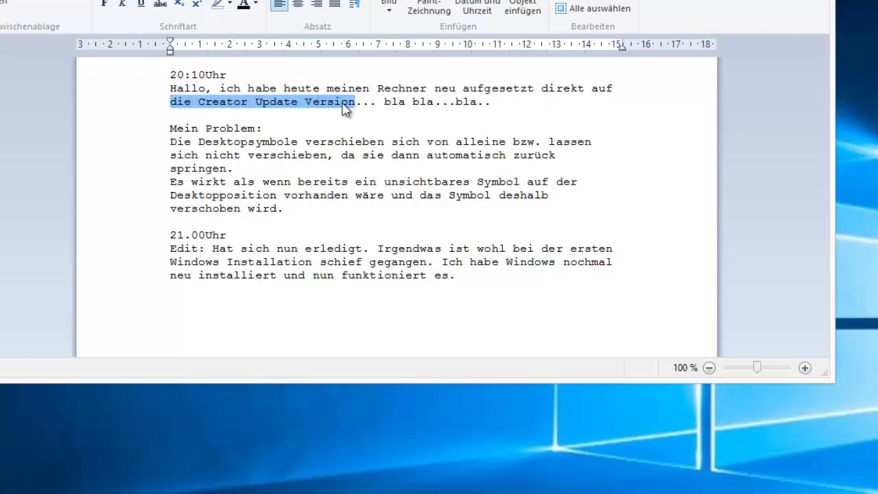
pyautogui.click(357, 122)
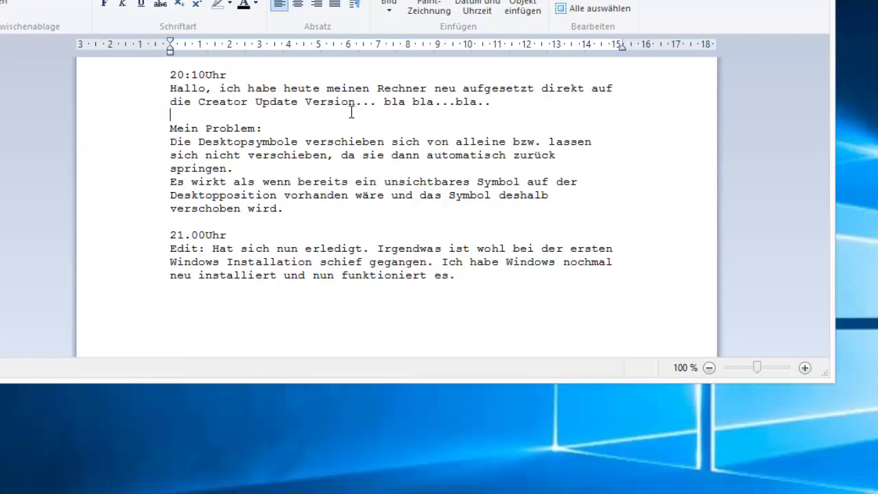
pyautogui.moveTo(178, 140); pyautogui.dragTo(253, 140)
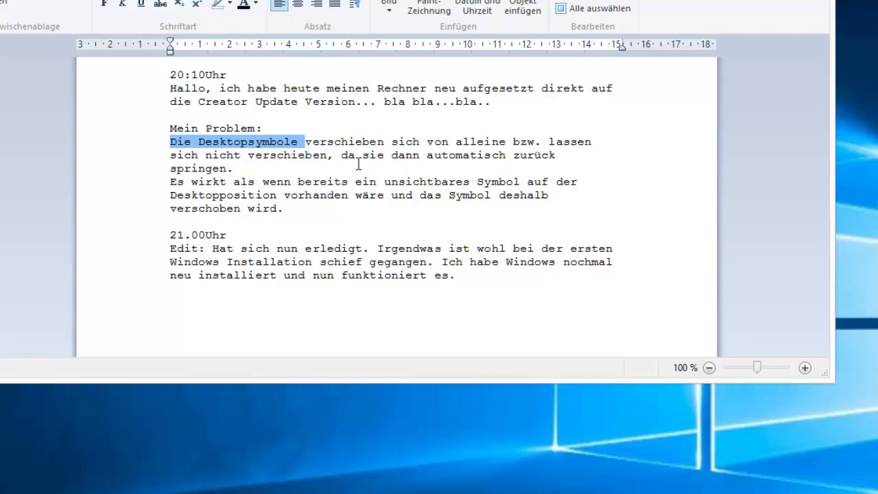
pyautogui.moveTo(341, 155); pyautogui.dragTo(471, 172)
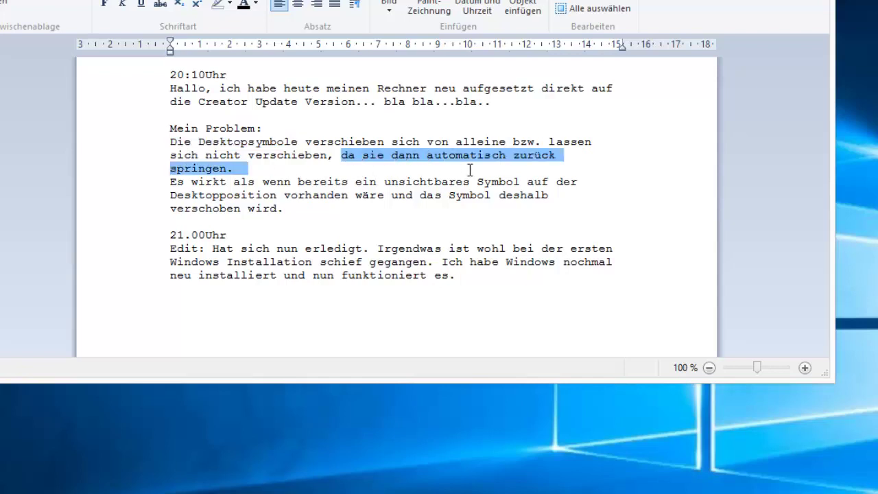
pyautogui.click(244, 168)
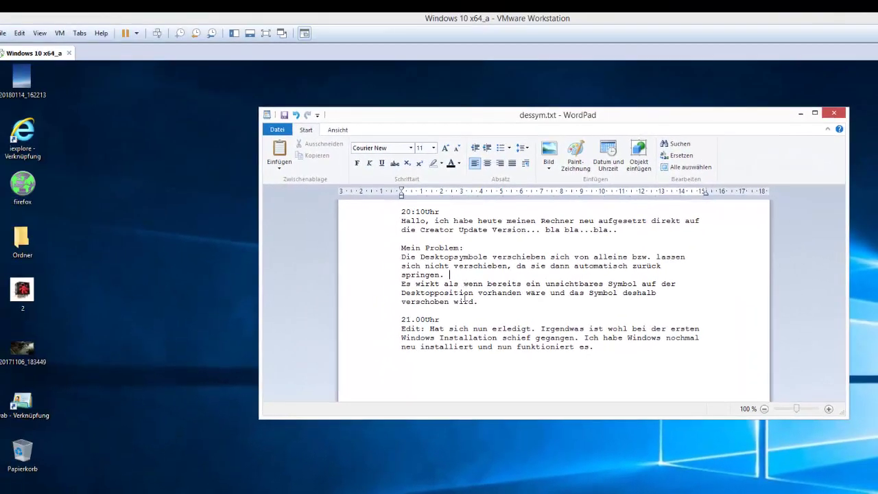
# Step: Leave the WordPad document and try to move the firefox and Ordner icons out of the desktop's icon column
pyautogui.hotkey('alt', 'F4')
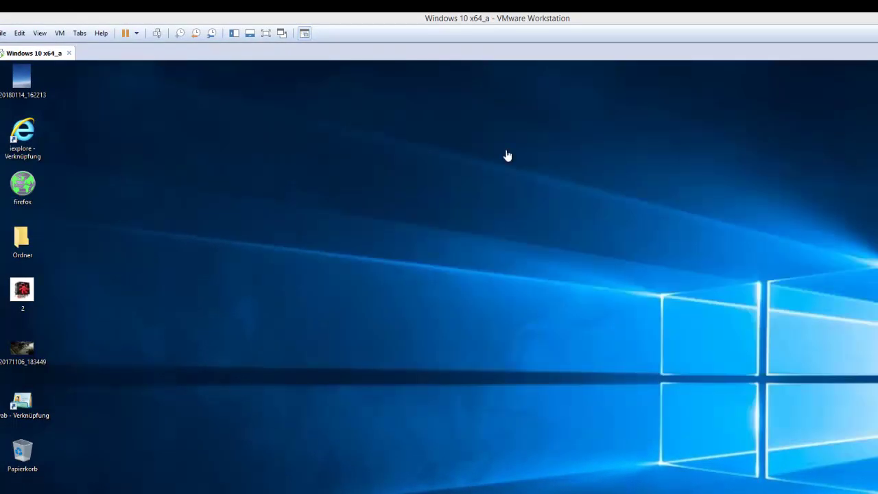
pyautogui.moveTo(37, 197); pyautogui.dragTo(449, 199)
pyautogui.moveTo(21, 238); pyautogui.dragTo(516, 244)
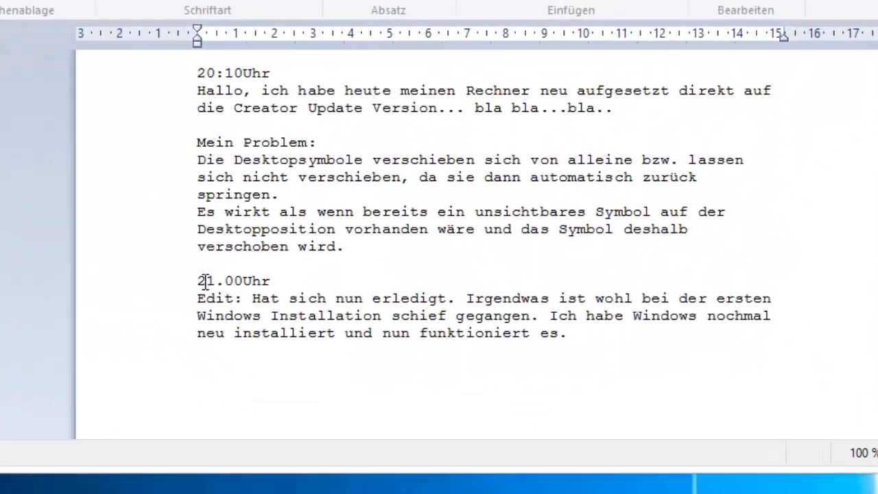
# Step: Read the 21.00Uhr entry in the WordPad document dessym.txt, focusing on the failed first Windows installation and the reinstallation
pyautogui.moveTo(404, 314); pyautogui.dragTo(425, 314)
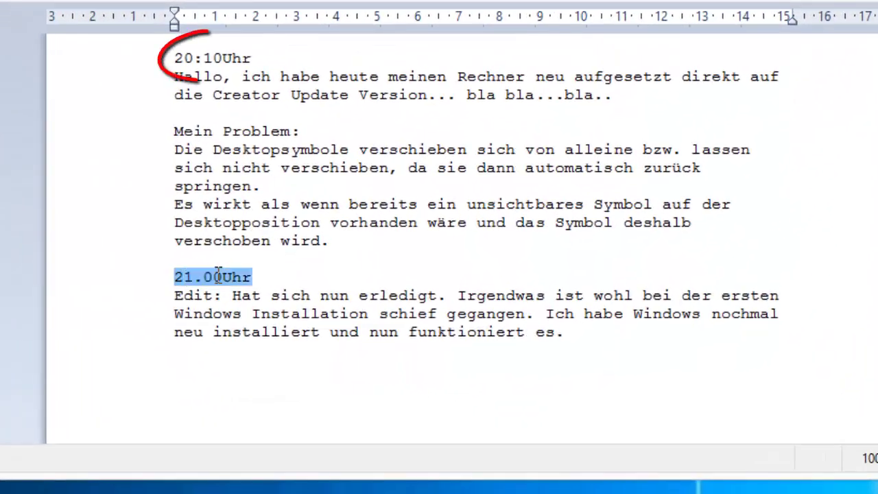
pyautogui.click(288, 273)
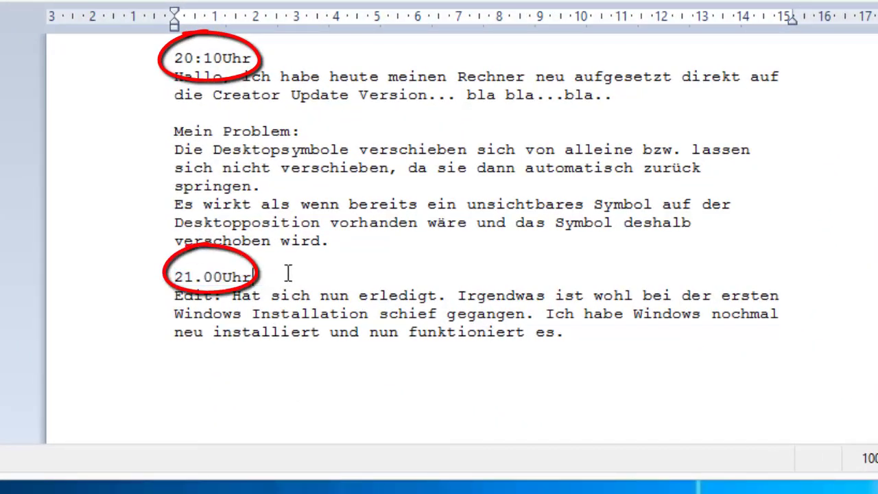
pyautogui.moveTo(234, 302)
pyautogui.mouseDown()
pyautogui.moveTo(384, 314)
pyautogui.moveTo(422, 295)
pyautogui.moveTo(789, 295)
pyautogui.mouseUp()
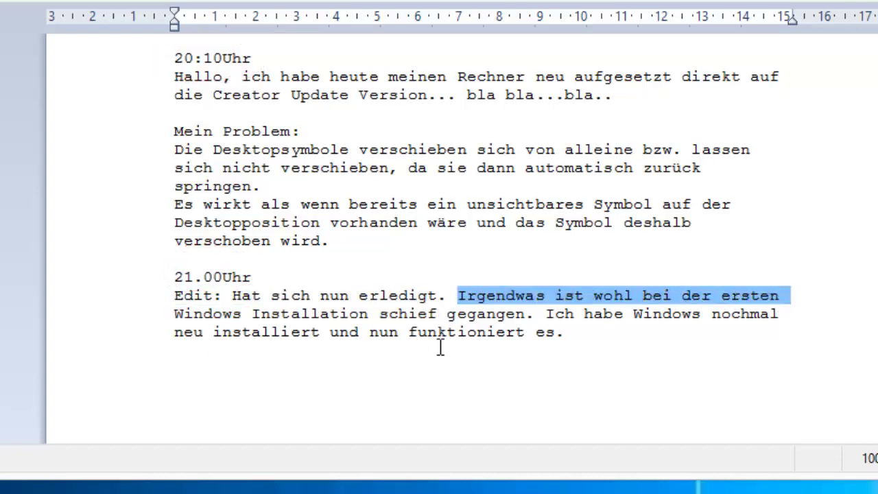
pyautogui.click(532, 314)
pyautogui.doubleClick(507, 314)
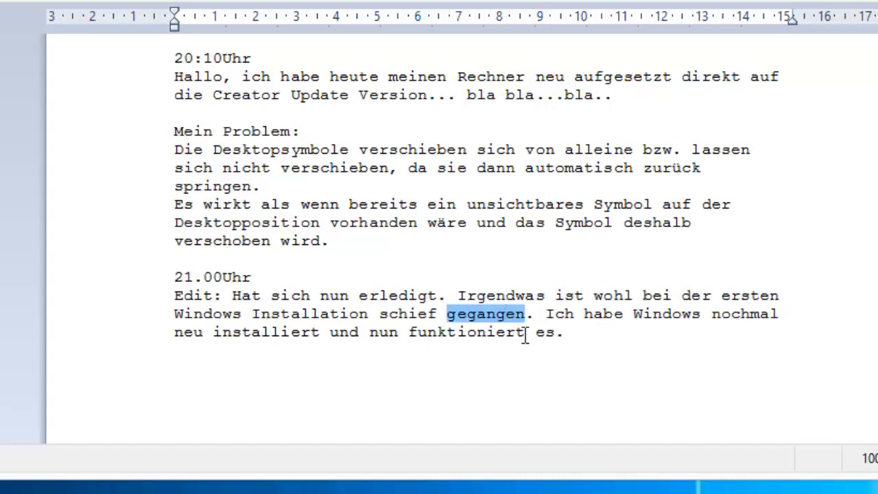
pyautogui.click(603, 360)
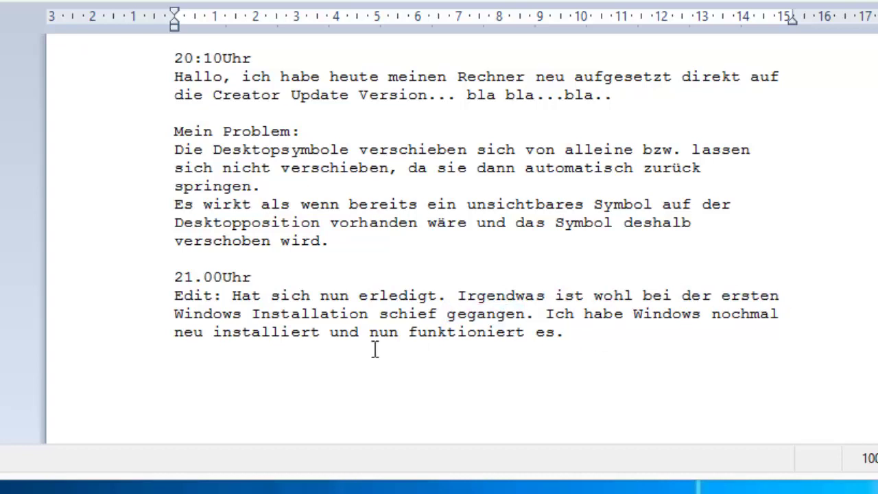
pyautogui.moveTo(330, 347); pyautogui.dragTo(607, 332)
pyautogui.click(606, 332)
pyautogui.click(399, 255)
pyautogui.click(525, 333)
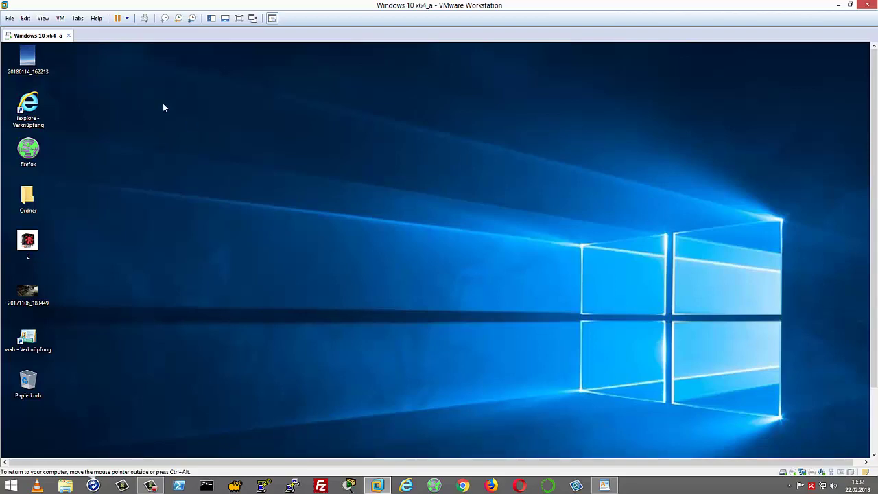
# Step: Try to move the 20180114_162213 icon across the desktop, and turn off automatic icon arrangement (Symbole automatisch anordnen)
pyautogui.moveTo(42, 63); pyautogui.dragTo(299, 99)
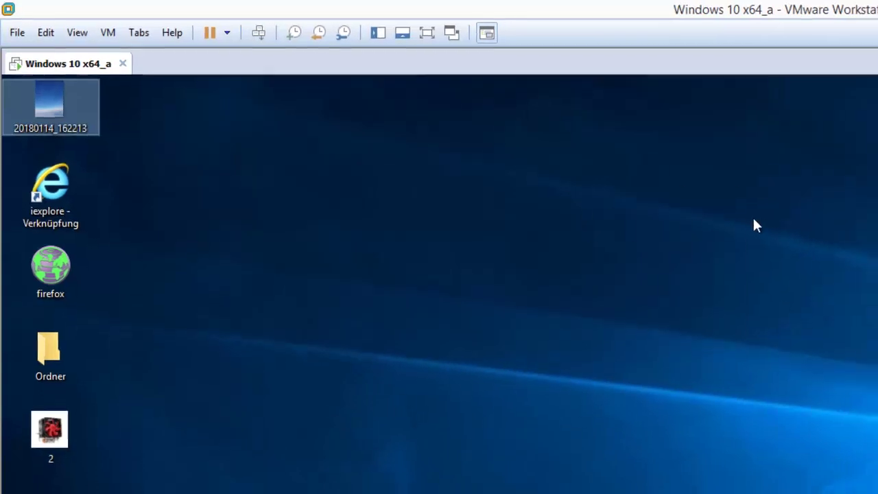
pyautogui.rightClick(672, 192)
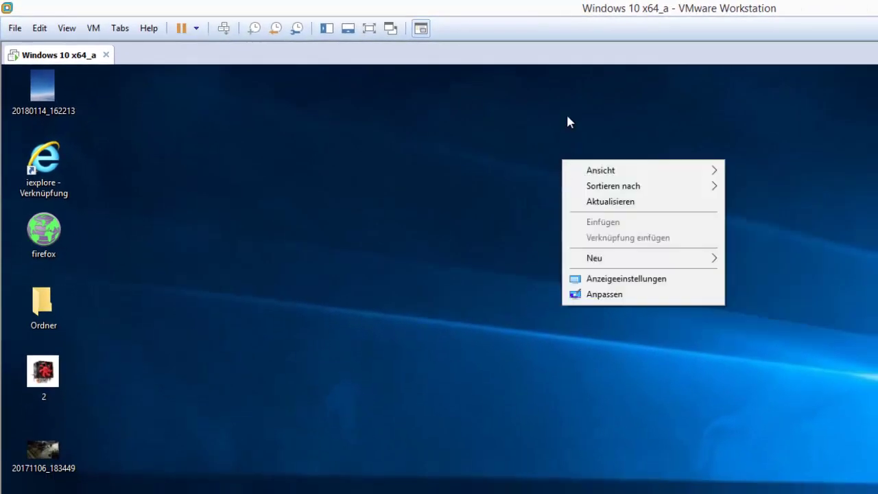
pyautogui.moveTo(617, 171)
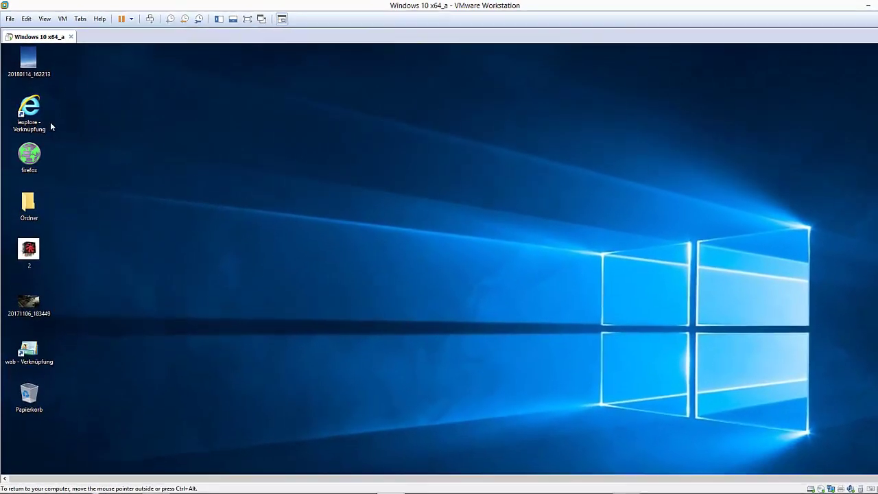
# Step: Spread the iexplore, firefox, Ordner, 2 and 20171106_183449 icons over the upper part of the desktop
pyautogui.moveTo(48, 124); pyautogui.dragTo(401, 171)
pyautogui.moveTo(30, 163); pyautogui.dragTo(327, 62)
pyautogui.moveTo(34, 219); pyautogui.dragTo(153, 66)
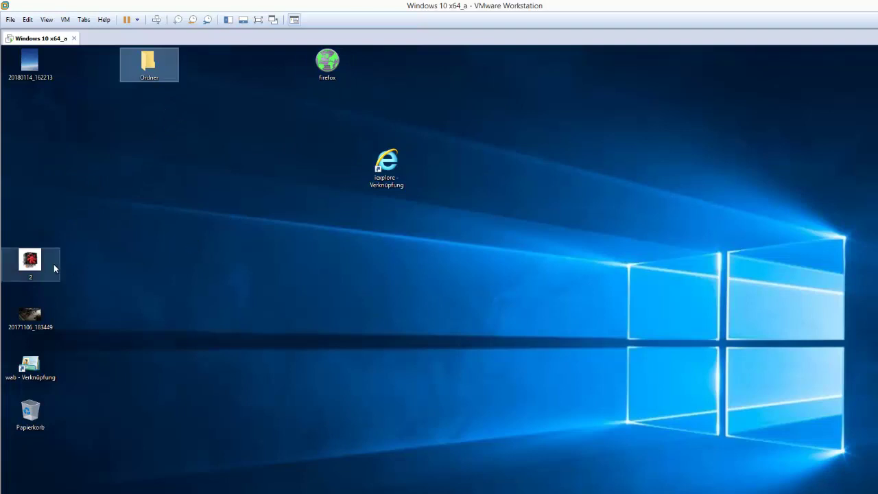
pyautogui.moveTo(48, 262); pyautogui.dragTo(269, 169)
pyautogui.moveTo(30, 315); pyautogui.dragTo(149, 116)
pyautogui.click(176, 232)
# Step: Turn off aligning the desktop icons to the grid (Symbole am Raster ausrichten) and refresh the desktop
pyautogui.rightClick(431, 230)
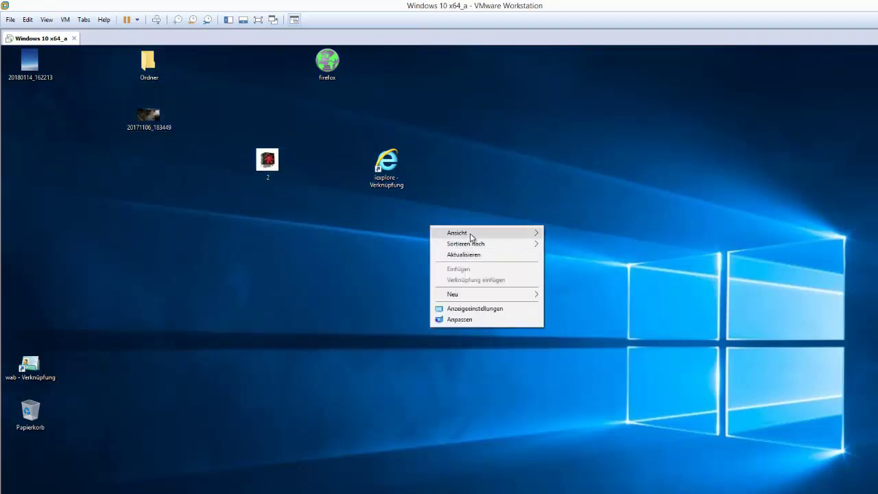
pyautogui.moveTo(481, 233)
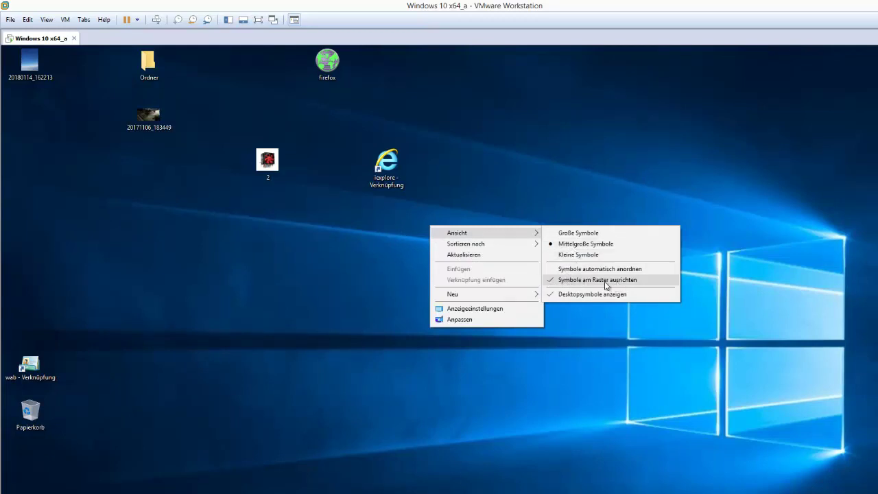
pyautogui.click(557, 280)
pyautogui.rightClick(365, 254)
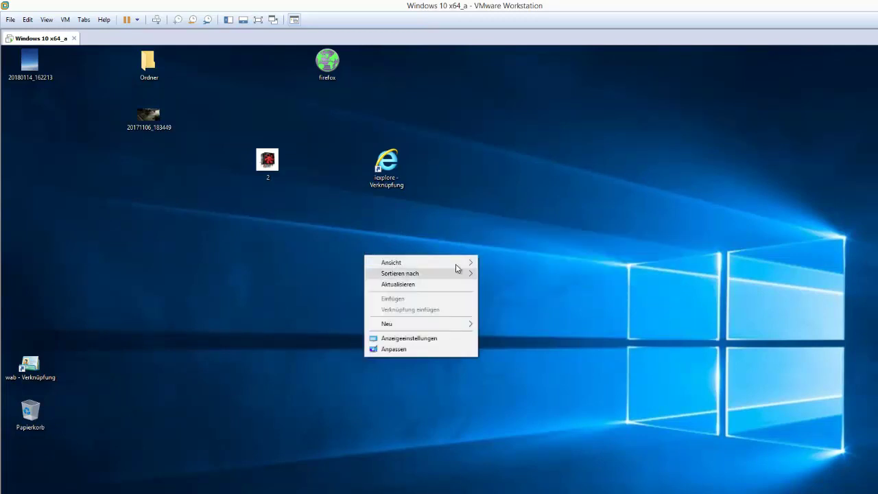
pyautogui.click(420, 284)
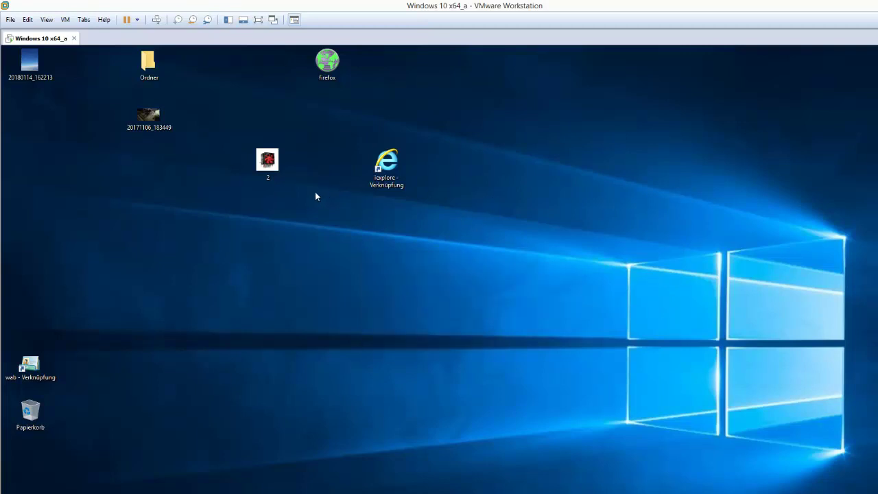
# Step: Place the 2, 20171106_183449 and iexplore icons freely along the desktop's upper edge, with the Ordner folder just below 2
pyautogui.moveTo(268, 162); pyautogui.dragTo(252, 62)
pyautogui.moveTo(150, 125); pyautogui.dragTo(430, 76)
pyautogui.moveTo(402, 163); pyautogui.dragTo(513, 74)
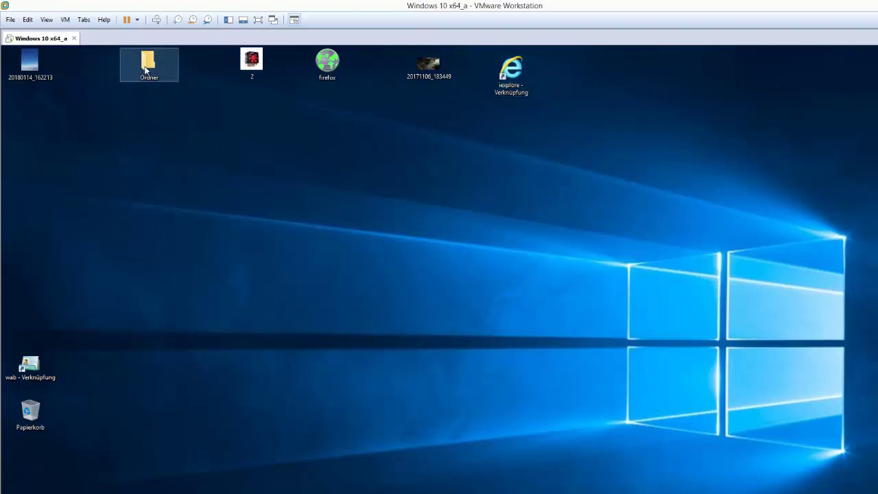
pyautogui.moveTo(149, 63); pyautogui.dragTo(244, 96)
# Step: Turn on automatic arrangement of the desktop icons (Symbole automatisch anordnen)
pyautogui.rightClick(359, 221)
pyautogui.moveTo(456, 227)
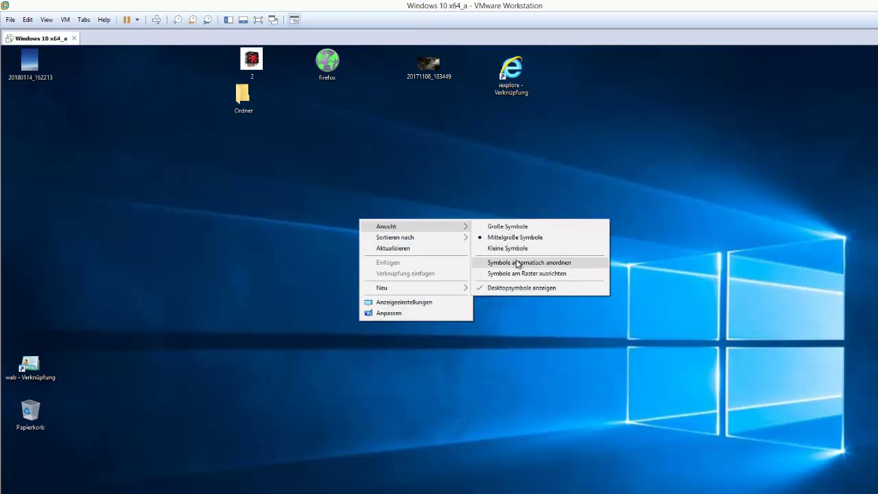
pyautogui.click(492, 265)
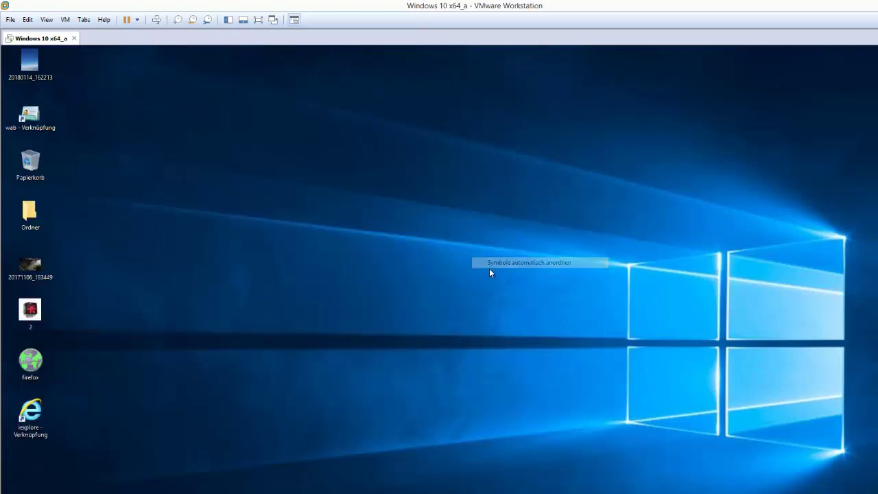
# Step: Turn off automatic arrangement of the desktop icons (Symbole automatisch anordnen) on the Windows 10 desktop
pyautogui.rightClick(282, 168)
pyautogui.moveTo(374, 175)
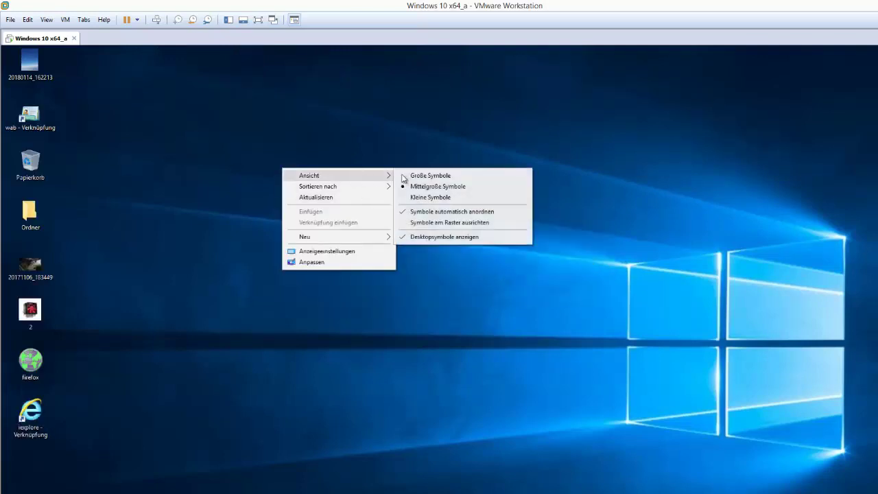
pyautogui.click(430, 211)
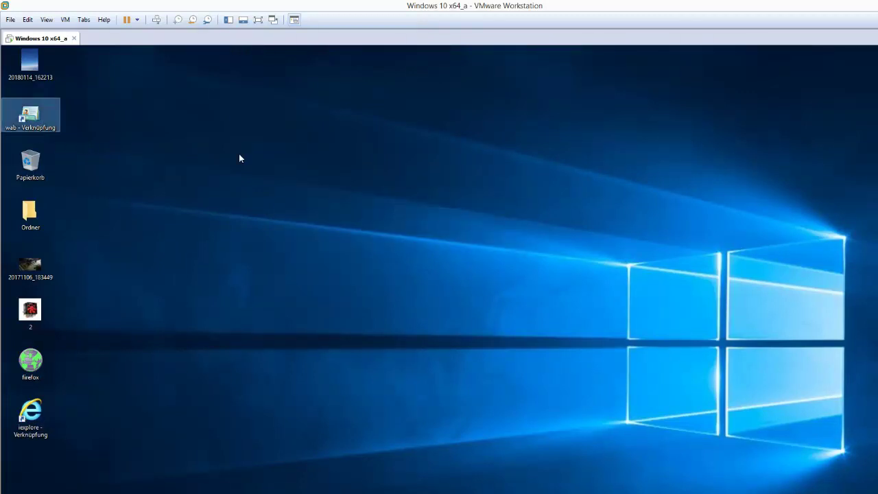
# Step: Move the wab shortcut, Papierkorb and Ordner icons out of the icon column to free spots in the desktop's upper middle
pyautogui.moveTo(239, 159); pyautogui.dragTo(423, 160)
pyautogui.moveTo(36, 170); pyautogui.dragTo(274, 129)
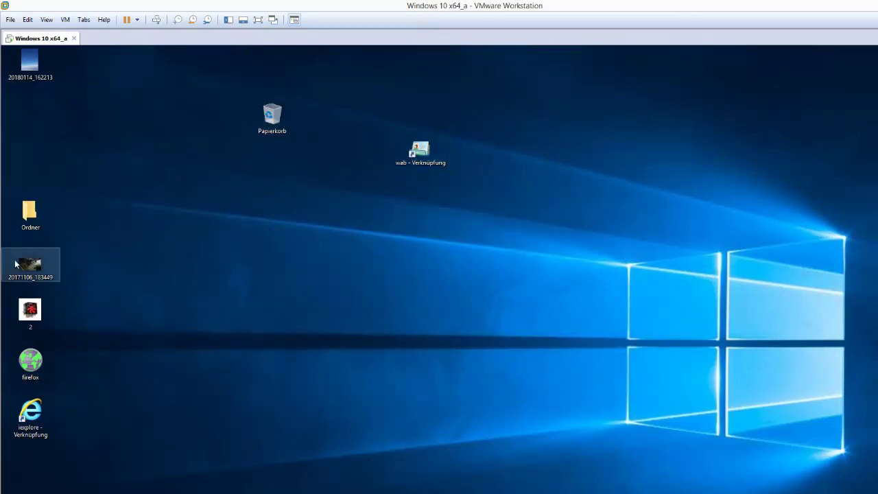
pyautogui.moveTo(30, 211); pyautogui.dragTo(330, 204)
pyautogui.click(401, 308)
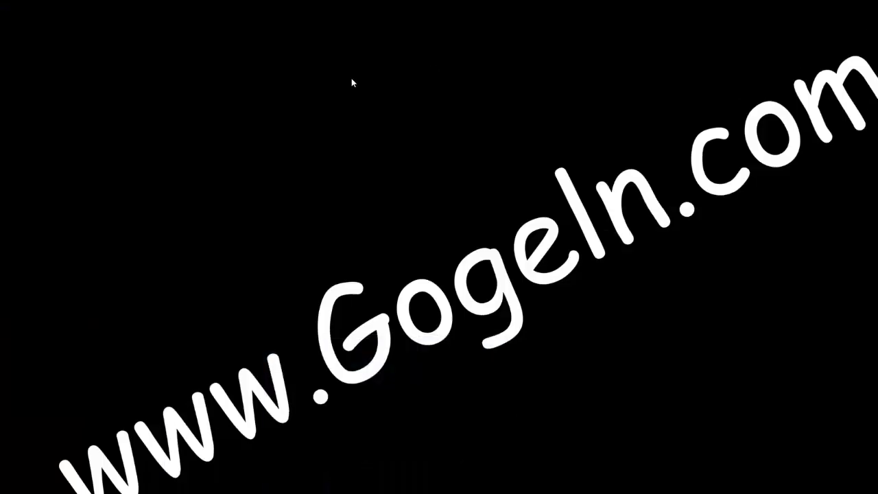
pyautogui.rightClick(351, 80)
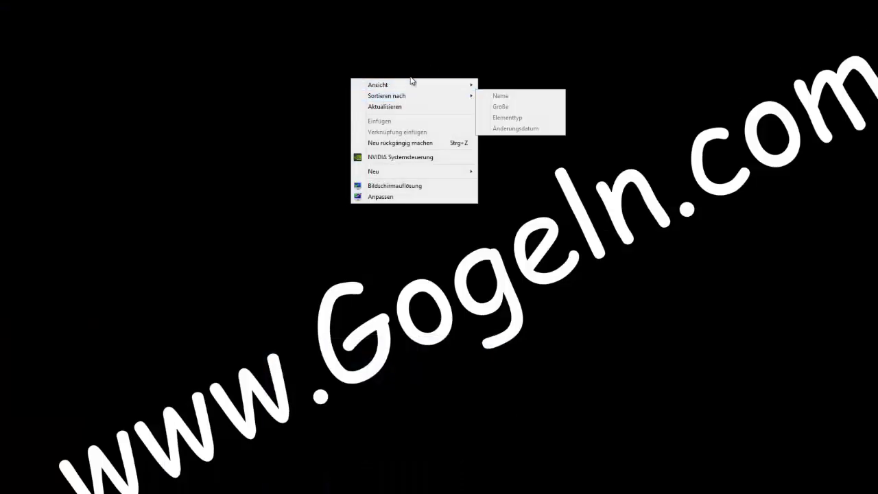
pyautogui.moveTo(409, 94)
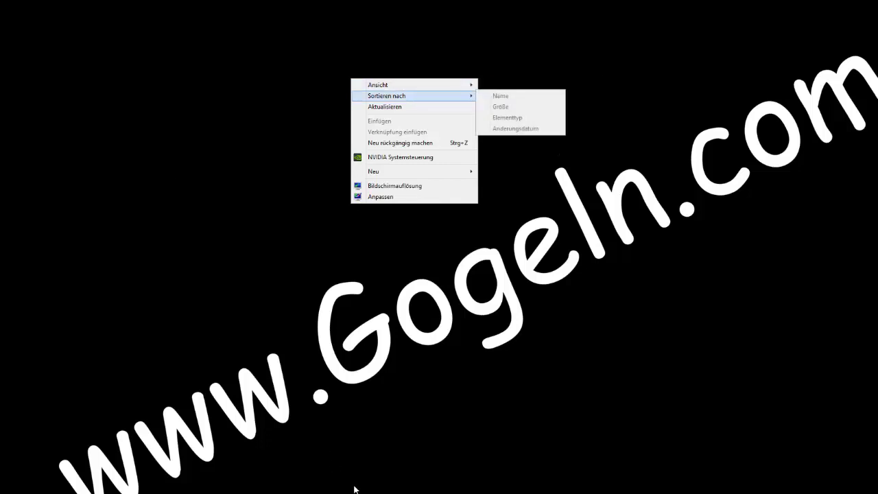
pyautogui.click(314, 490)
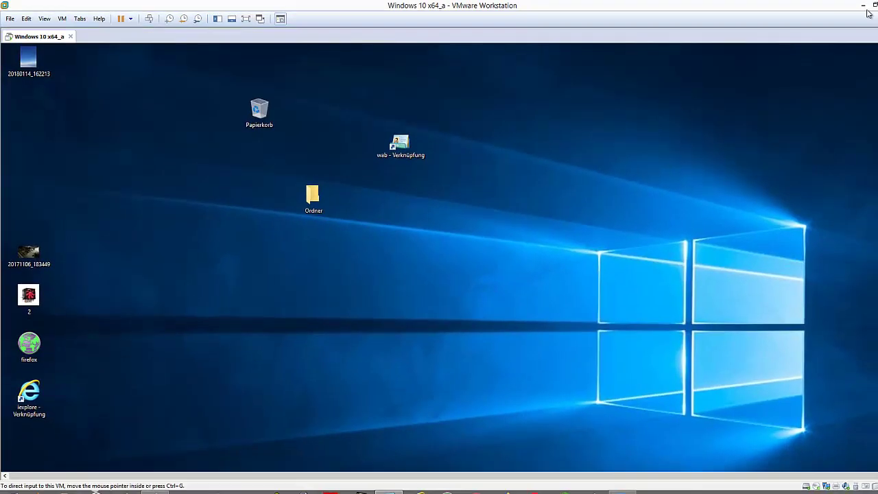
pyautogui.click(863, 6)
# Step: Show the desktop icons (Desktopsymbole anzeigen) on the host desktop and try to move the BullShit icon out of the column
pyautogui.rightClick(382, 88)
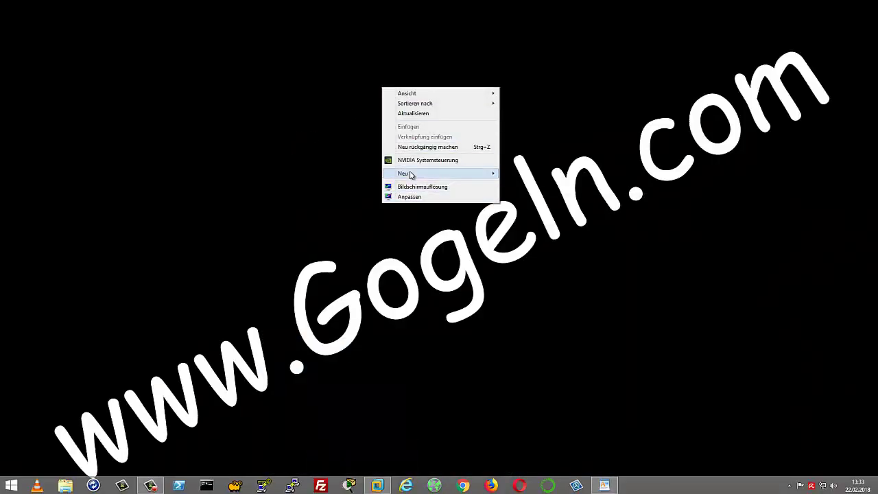
pyautogui.moveTo(421, 94)
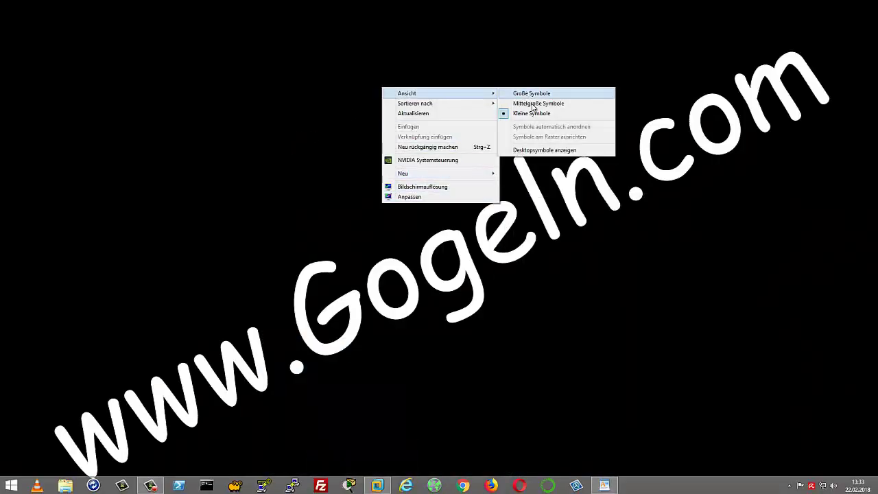
pyautogui.click(538, 151)
pyautogui.moveTo(52, 55); pyautogui.dragTo(275, 77)
# Step: Turn off both grid alignment (Symbole am Raster ausrichten) and automatic arrangement (Symbole automatisch anordnen) for the host desktop icons
pyautogui.rightClick(320, 63)
pyautogui.moveTo(340, 71)
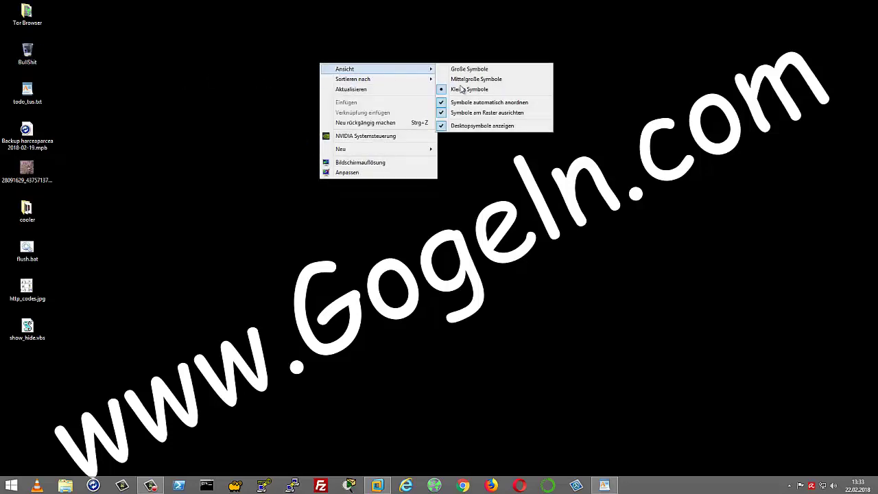
pyautogui.click(487, 113)
pyautogui.rightClick(372, 66)
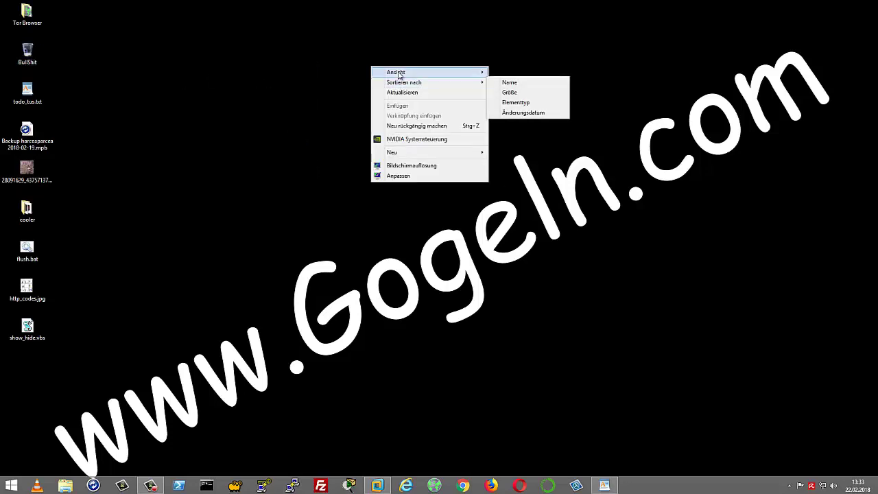
pyautogui.moveTo(398, 74)
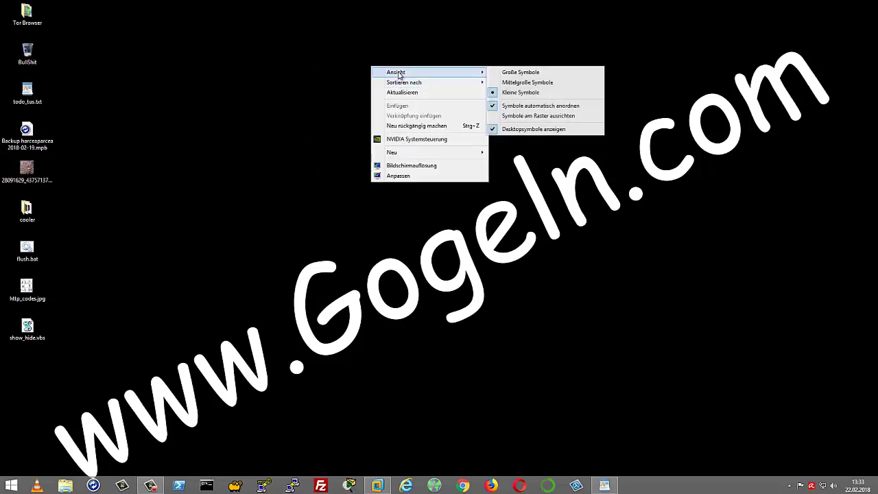
pyautogui.click(556, 106)
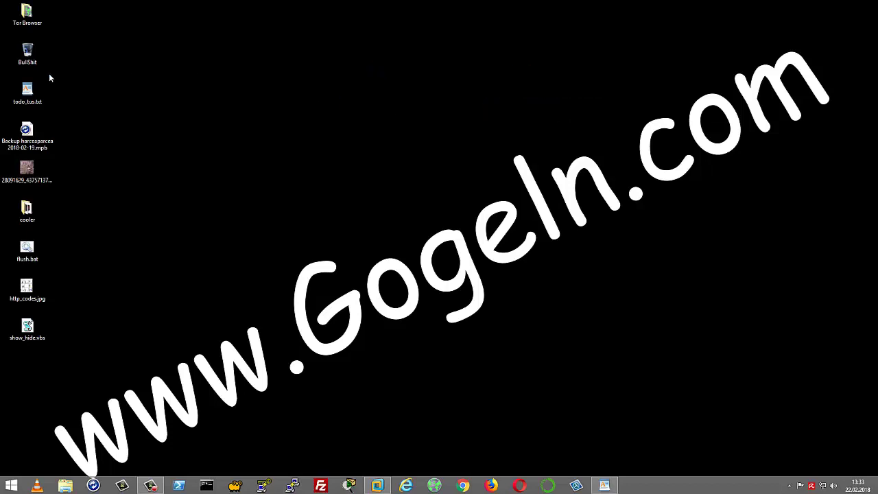
# Step: Place the backup .mpb file, todo_tus.txt, Tor Browser and the .mp4 file along the desktop's upper edge, with BullShit lower down near the icon column
pyautogui.moveTo(29, 55); pyautogui.dragTo(153, 306)
pyautogui.moveTo(42, 136); pyautogui.dragTo(357, 38)
pyautogui.moveTo(27, 96); pyautogui.dragTo(503, 45)
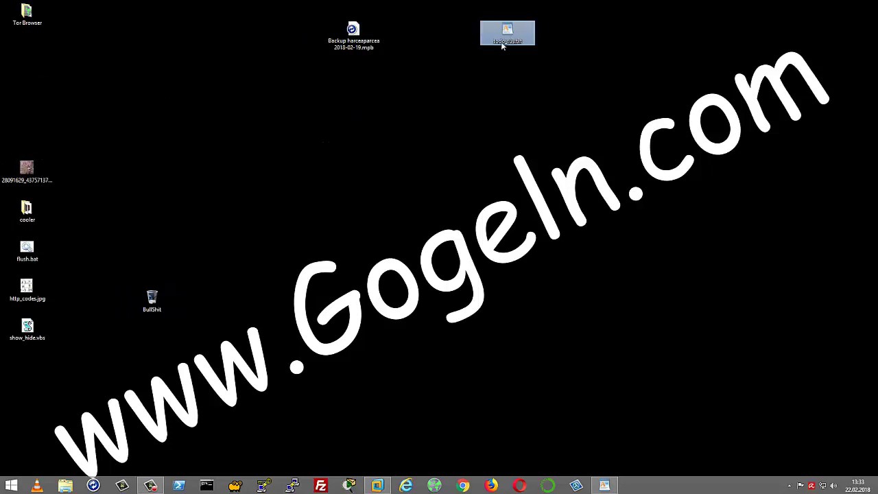
pyautogui.moveTo(27, 13); pyautogui.dragTo(262, 71)
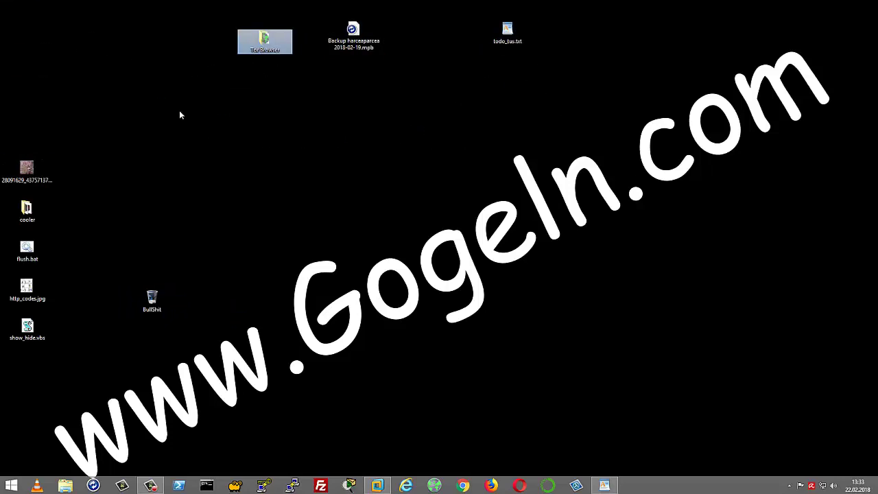
pyautogui.moveTo(28, 171); pyautogui.dragTo(178, 33)
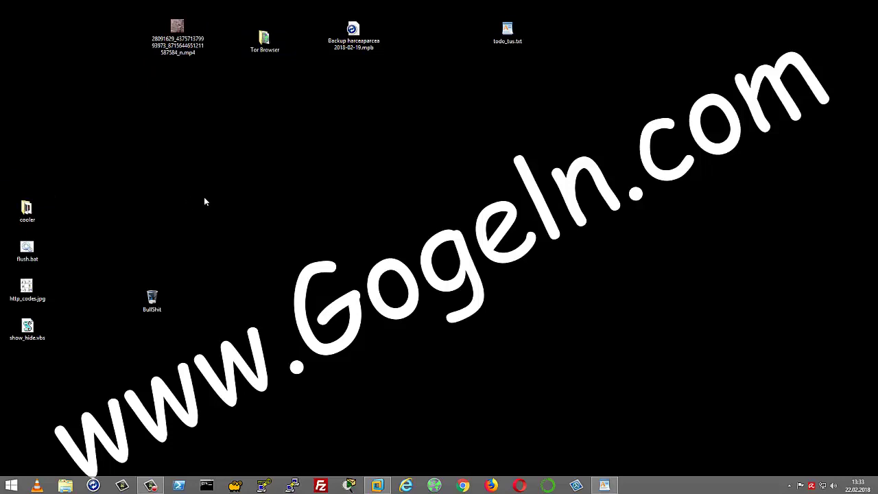